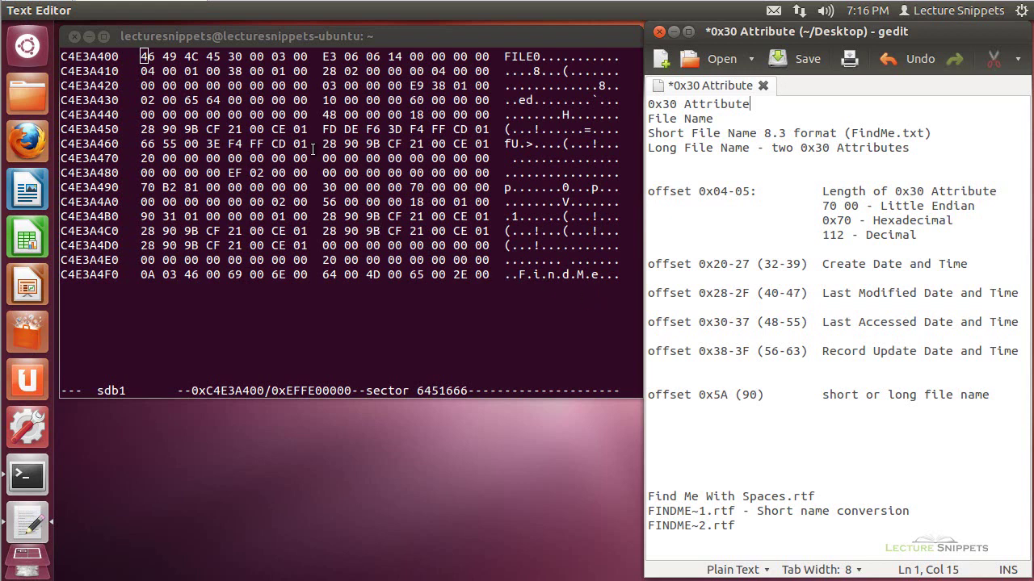
- Highlight the record header, the 0x10 attribute, then the 0x30 bytes from row C4E3A490 to C4E3A4F0
{"action": "left_click_drag", "start_coordinate": [144, 56], "coordinate": [308, 186]}
{"action": "left_click", "coordinate": [323, 98]}
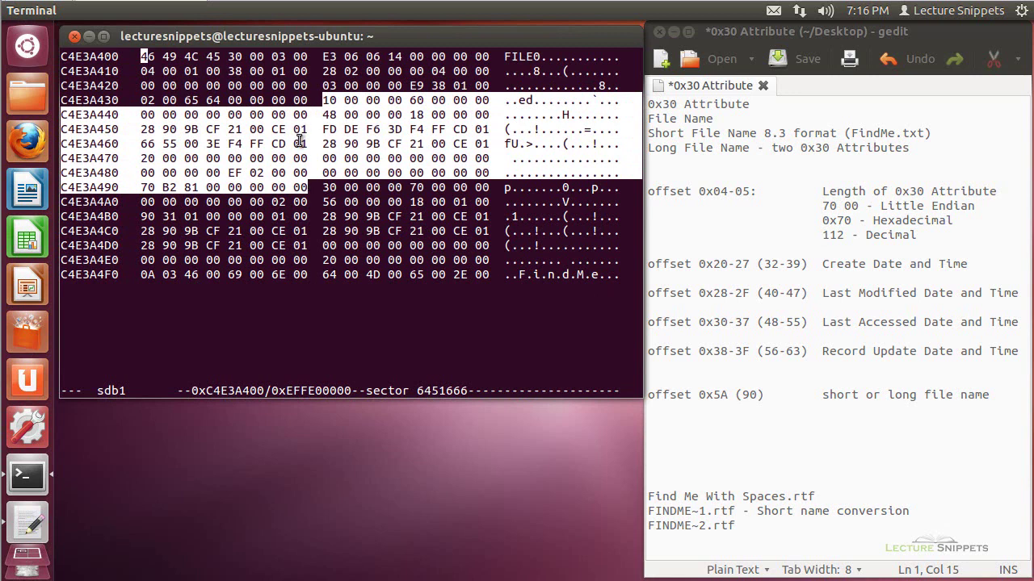
{"action": "left_click_drag", "start_coordinate": [321, 189], "coordinate": [485, 275]}
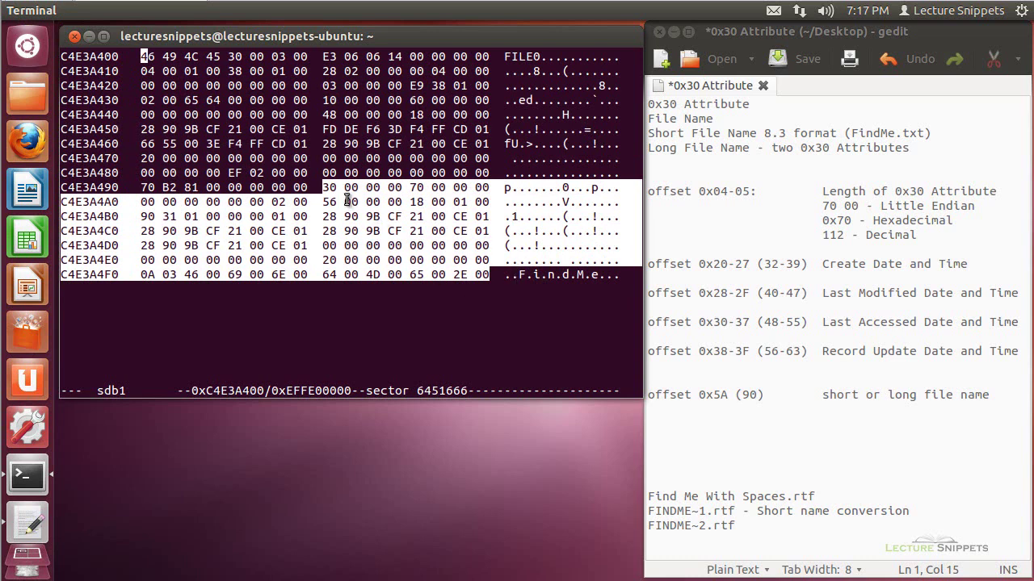
{"action": "left_click", "coordinate": [787, 147]}
- In the notes, highlight '8.3 format' and its '3', then the long name 'Find Me With Spaces.rtf'
{"action": "left_click_drag", "start_coordinate": [764, 133], "coordinate": [837, 138]}
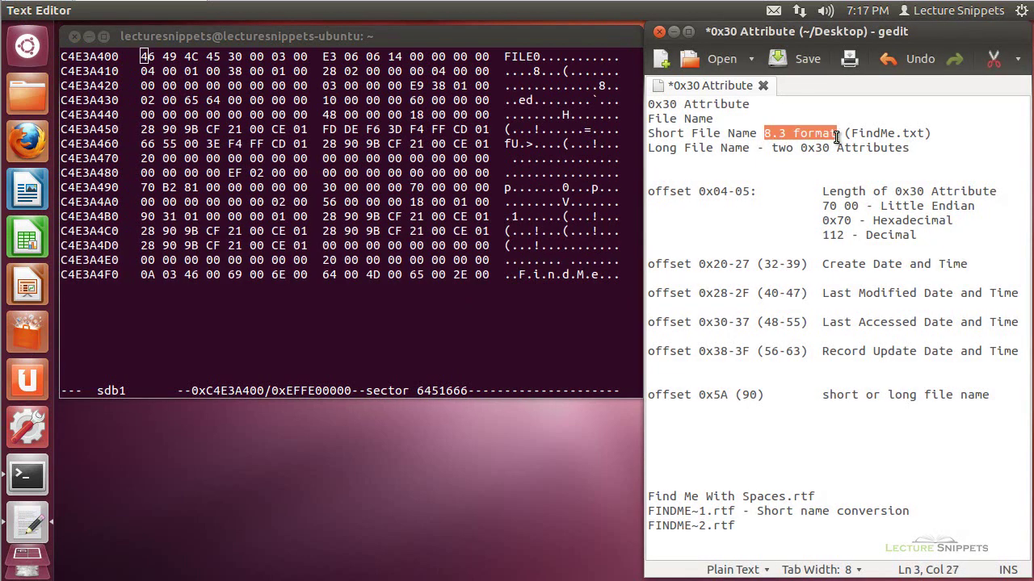
{"action": "left_click", "coordinate": [775, 134]}
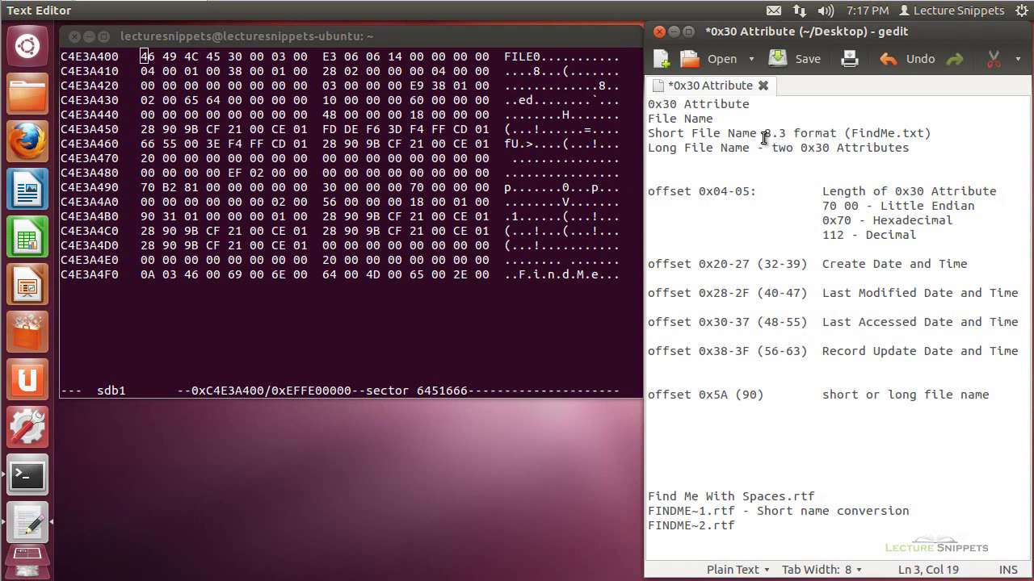
{"action": "left_click", "coordinate": [766, 134]}
{"action": "left_click_drag", "start_coordinate": [779, 136], "coordinate": [784, 136]}
{"action": "mouse_move", "coordinate": [858, 134]}
{"action": "left_mouse_down"}
{"action": "mouse_move", "coordinate": [927, 134]}
{"action": "mouse_move", "coordinate": [844, 134]}
{"action": "left_mouse_up"}
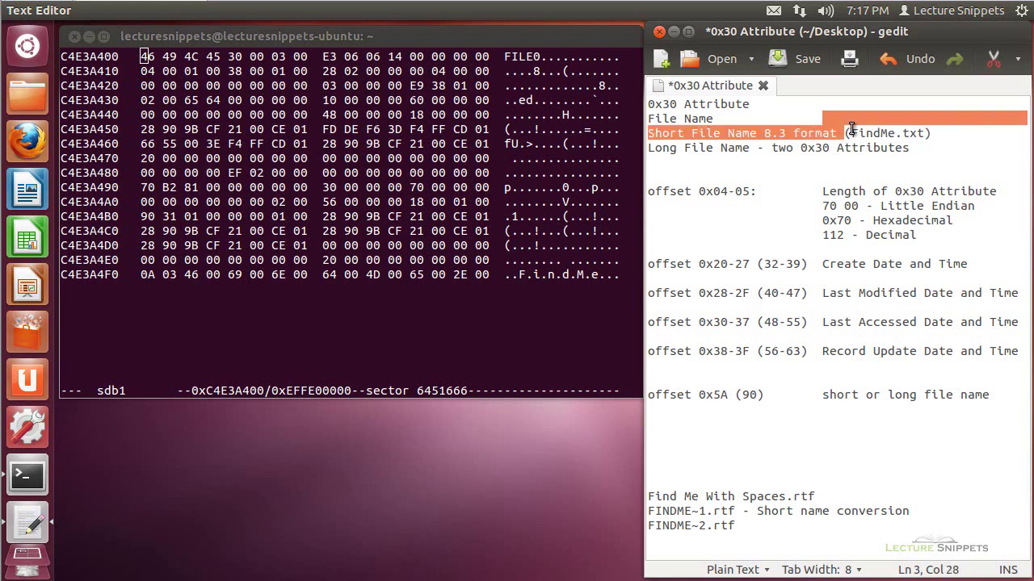
{"action": "left_click", "coordinate": [914, 136]}
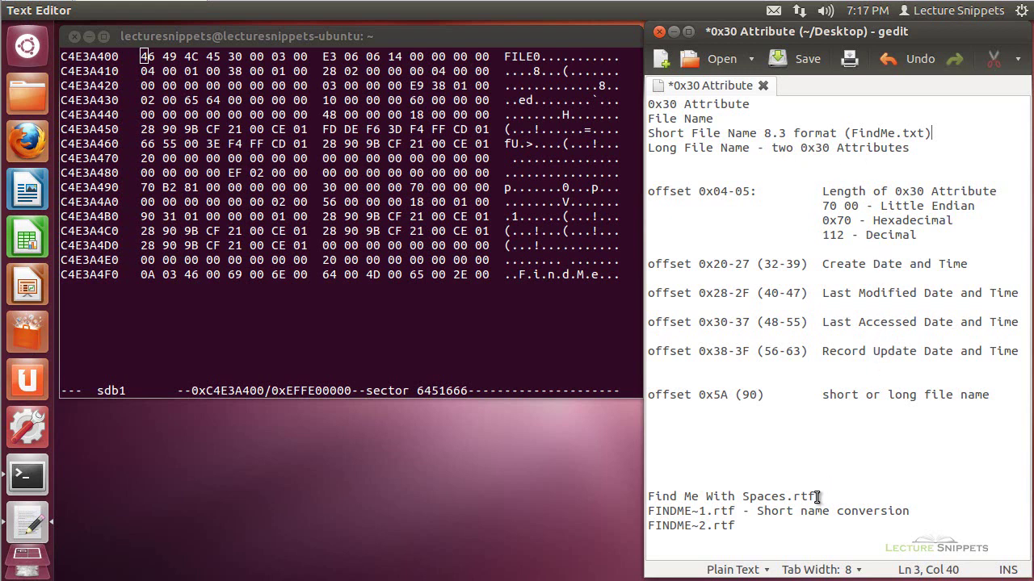
{"action": "left_click_drag", "start_coordinate": [819, 496], "coordinate": [647, 497]}
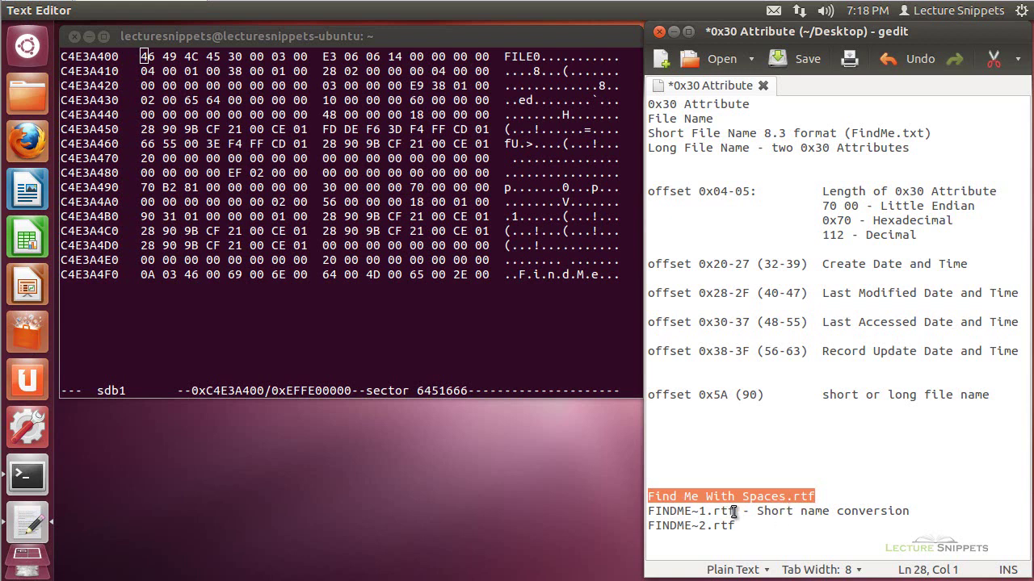
{"action": "left_click", "coordinate": [673, 524]}
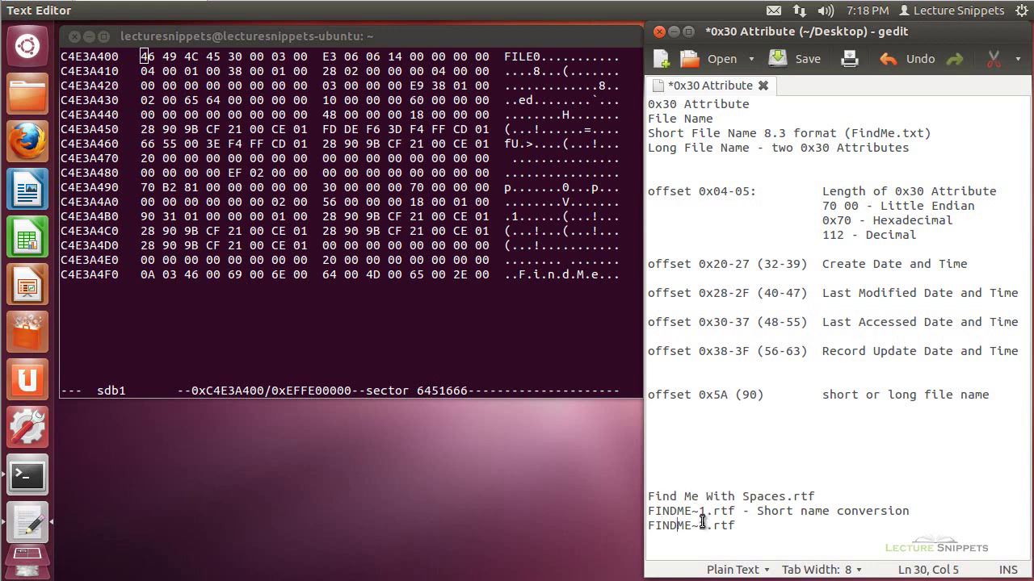
{"action": "left_click_drag", "start_coordinate": [692, 511], "coordinate": [647, 511]}
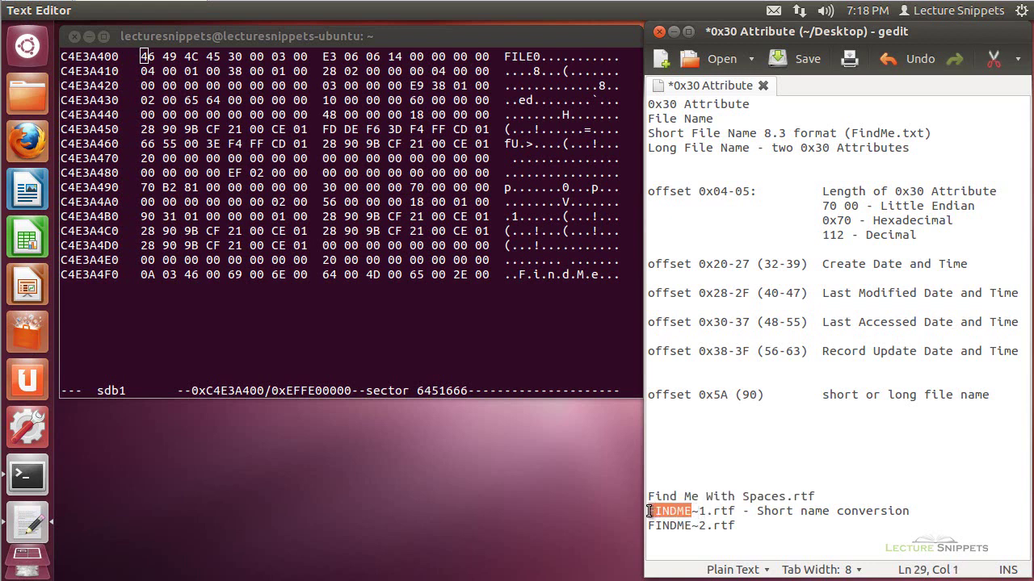
{"action": "left_click", "coordinate": [696, 512]}
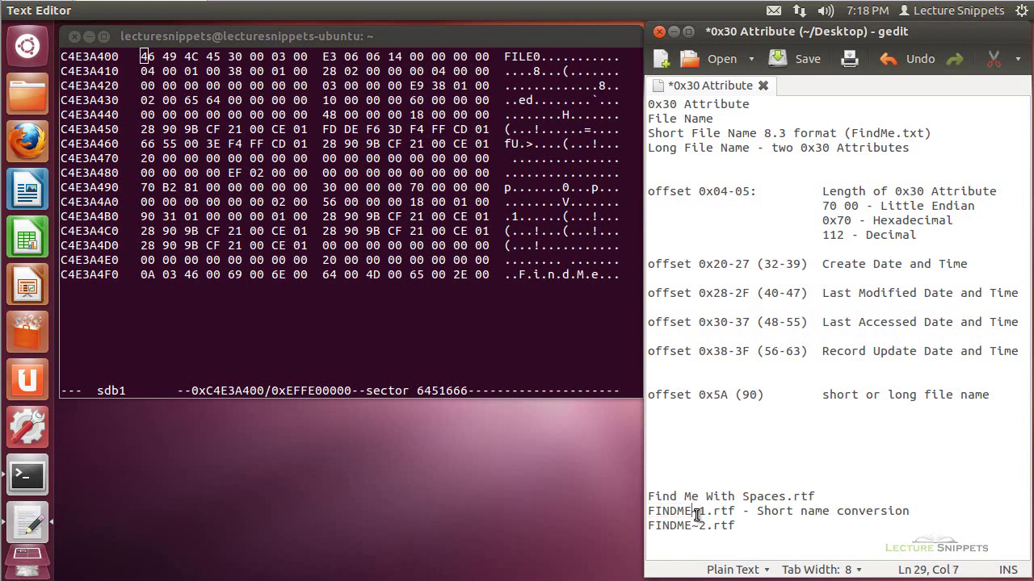
{"action": "left_click", "coordinate": [702, 511]}
{"action": "key", "text": "shift+Left"}
{"action": "left_click", "coordinate": [750, 521]}
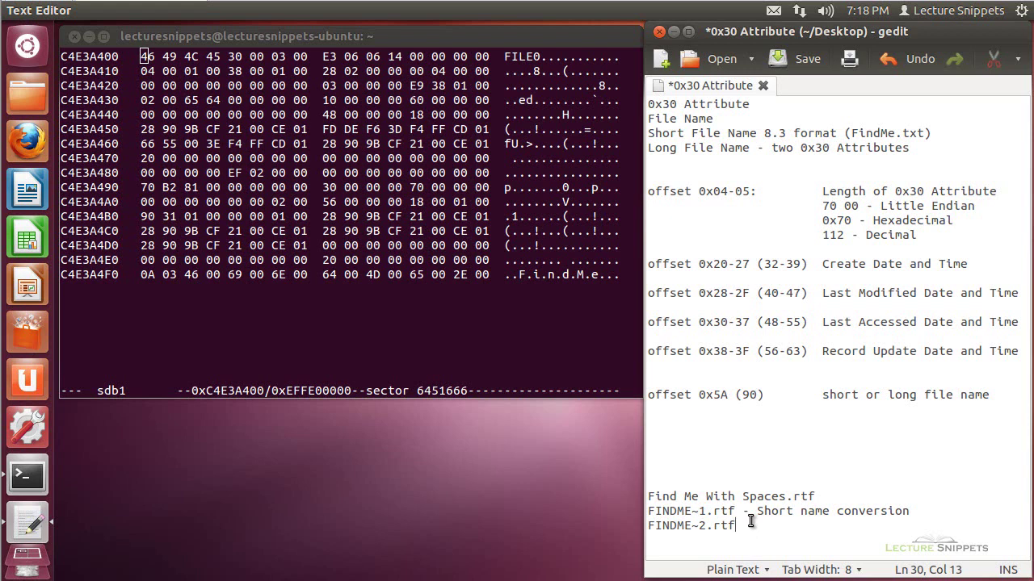
{"action": "left_click", "coordinate": [706, 526]}
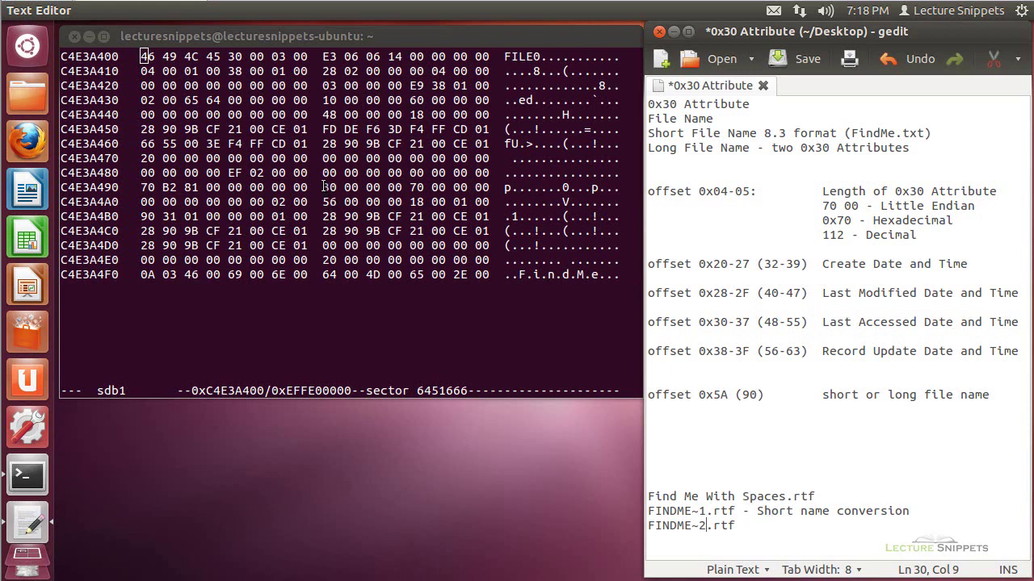
- Highlight the length bytes 70 00 of the first 0x30 attribute on row C4E3A490
{"action": "left_click_drag", "start_coordinate": [326, 187], "coordinate": [487, 276]}
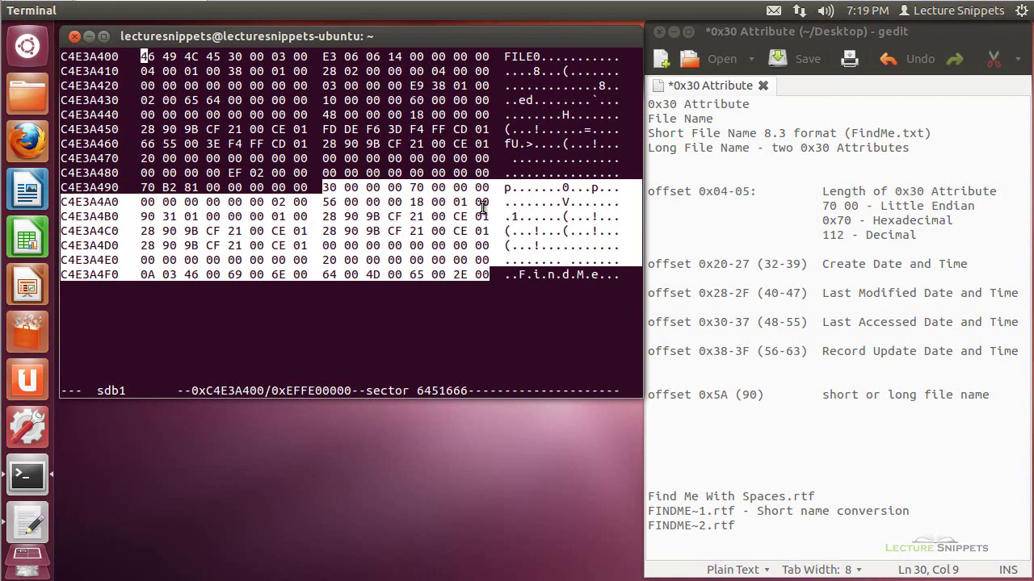
{"action": "left_click", "coordinate": [417, 192]}
{"action": "left_click_drag", "start_coordinate": [411, 187], "coordinate": [444, 187]}
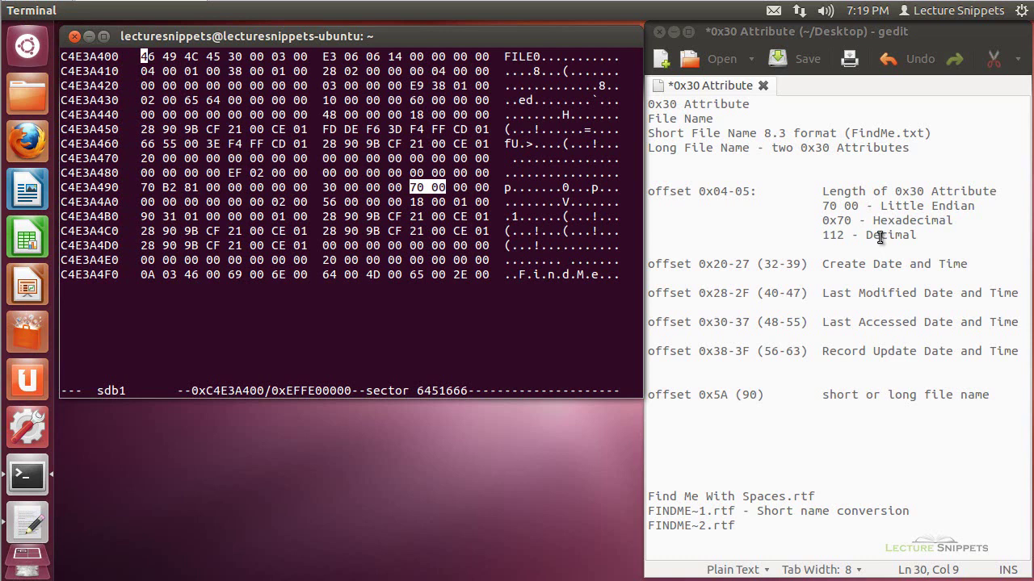
{"action": "left_click", "coordinate": [765, 264]}
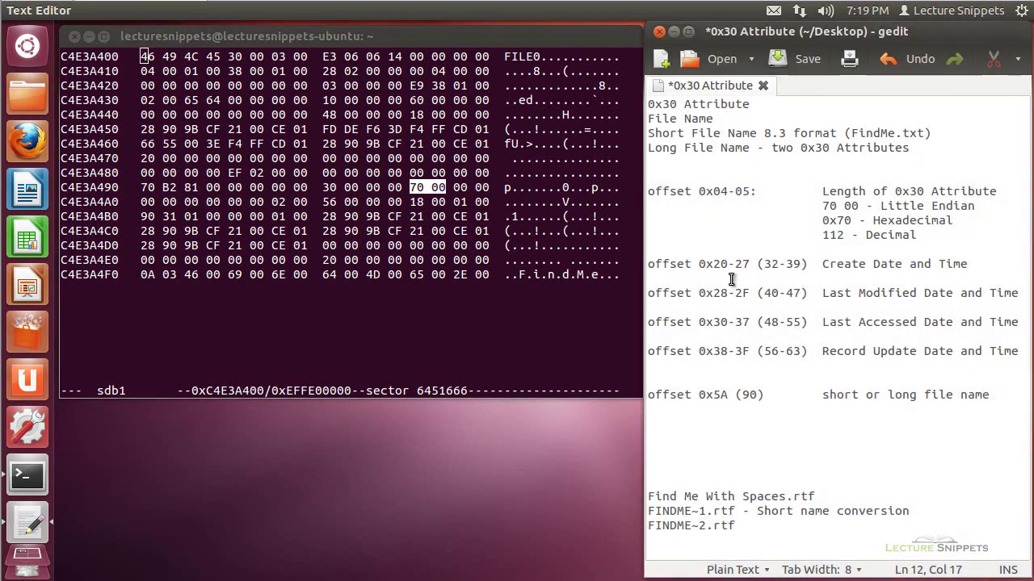
- Mark the four timestamp bytes on rows C4E3A4B0–C4E3A4D0, then page down to offset C4E3A500
{"action": "left_click_drag", "start_coordinate": [322, 216], "coordinate": [487, 217]}
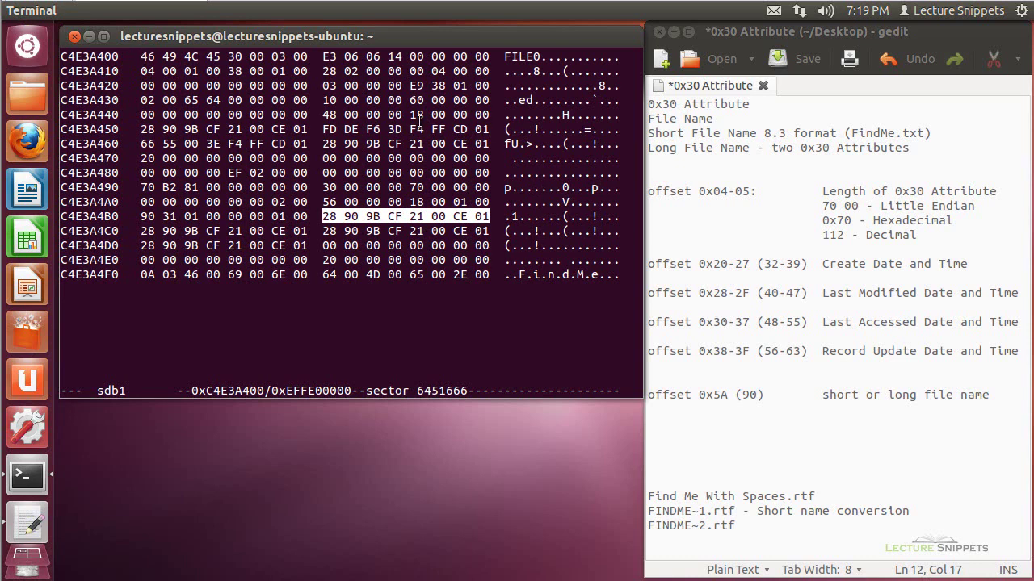
{"action": "left_click_drag", "start_coordinate": [143, 232], "coordinate": [490, 231]}
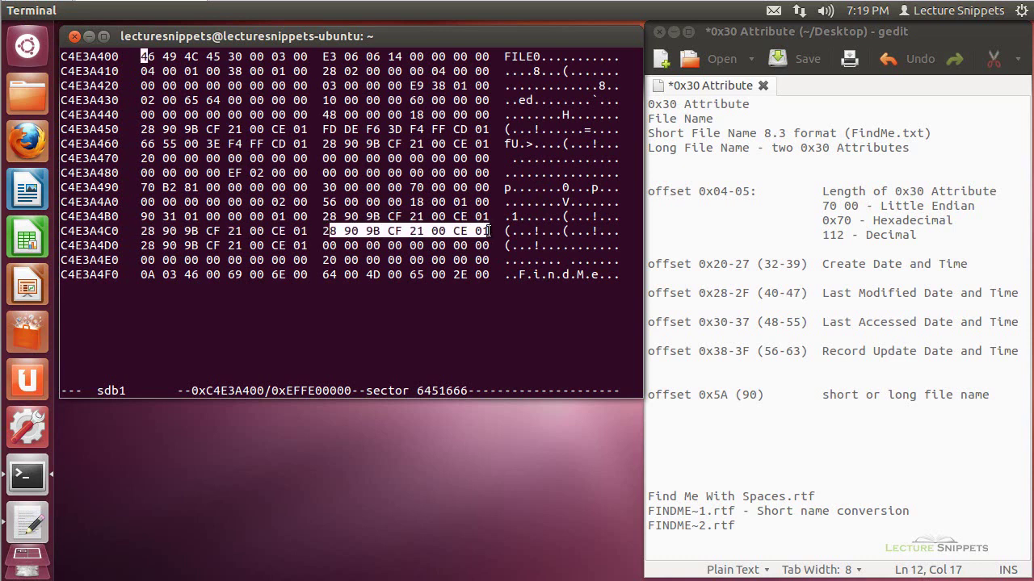
{"action": "left_click_drag", "start_coordinate": [143, 246], "coordinate": [308, 242]}
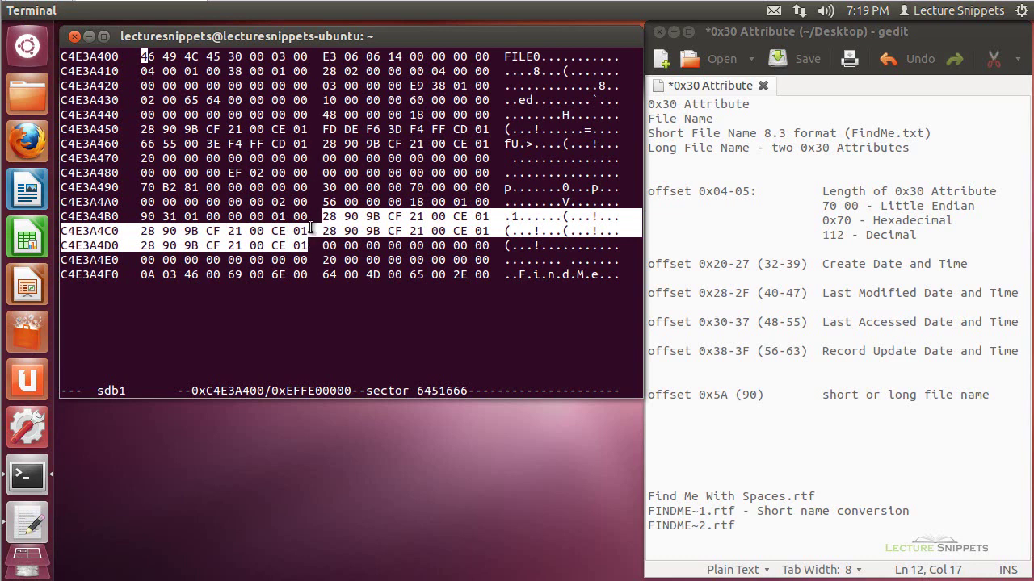
{"action": "left_click", "coordinate": [309, 235]}
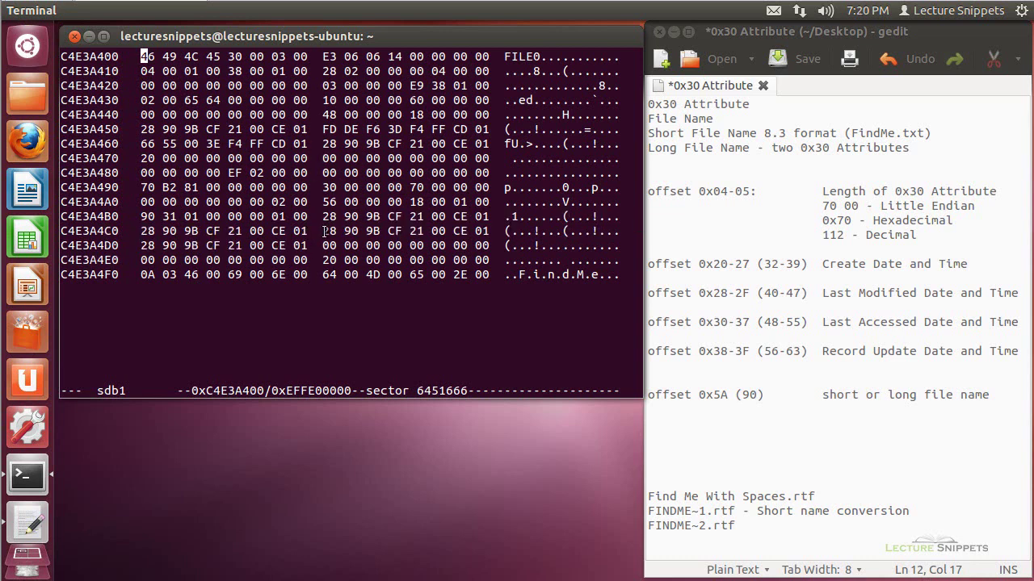
{"action": "key", "text": "Page_Down"}
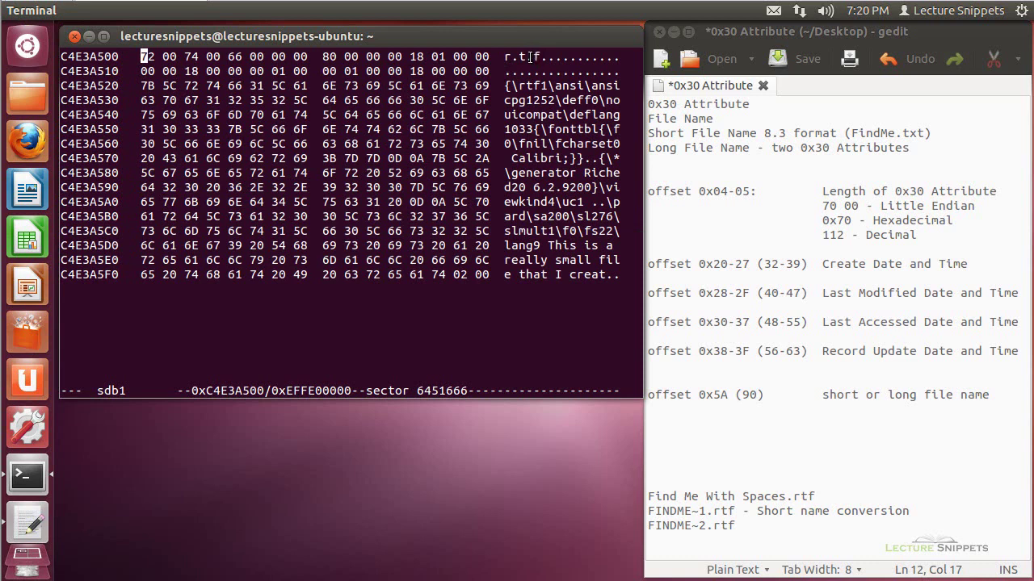
- Highlight the r.t.f bytes ending the file name on row C4E3A500, then page back up to C4E3A400
{"action": "double_click", "coordinate": [300, 57]}
{"action": "left_click_drag", "start_coordinate": [277, 57], "coordinate": [147, 57]}
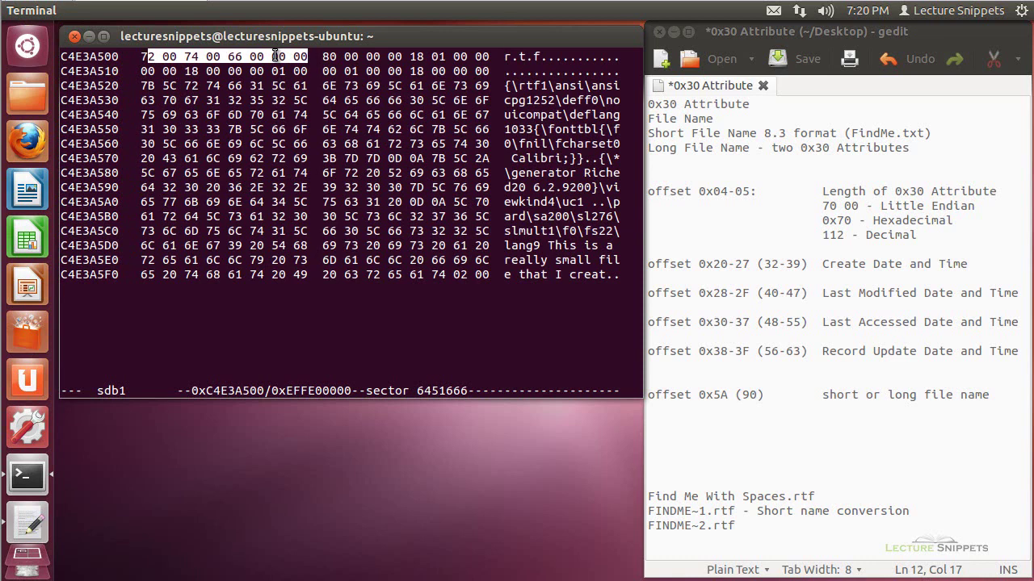
{"action": "left_click", "coordinate": [616, 170]}
{"action": "key", "text": "Page_Up"}
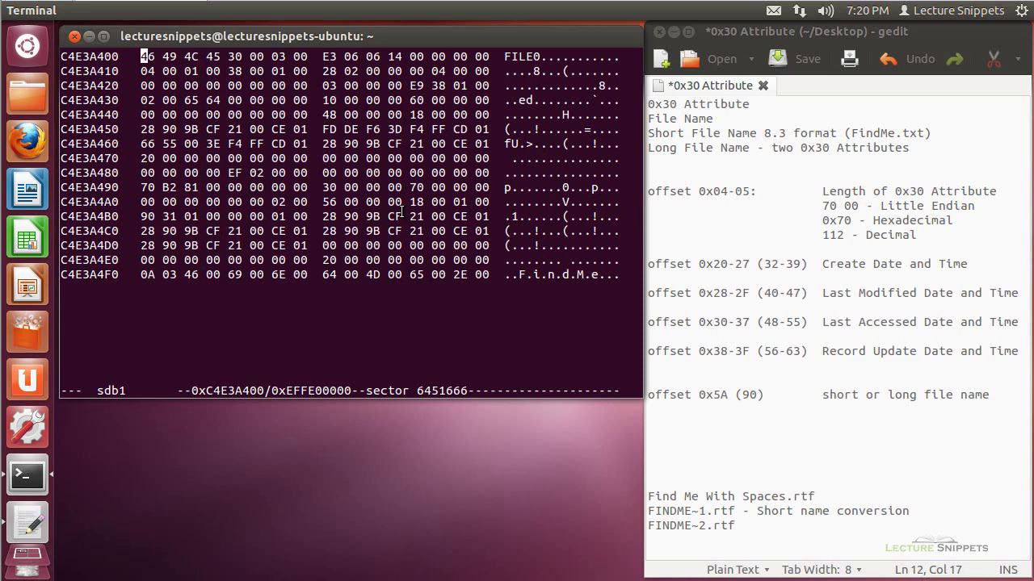
- Jump to sector 6449606 in hexedit
{"action": "key", "text": "Return"}
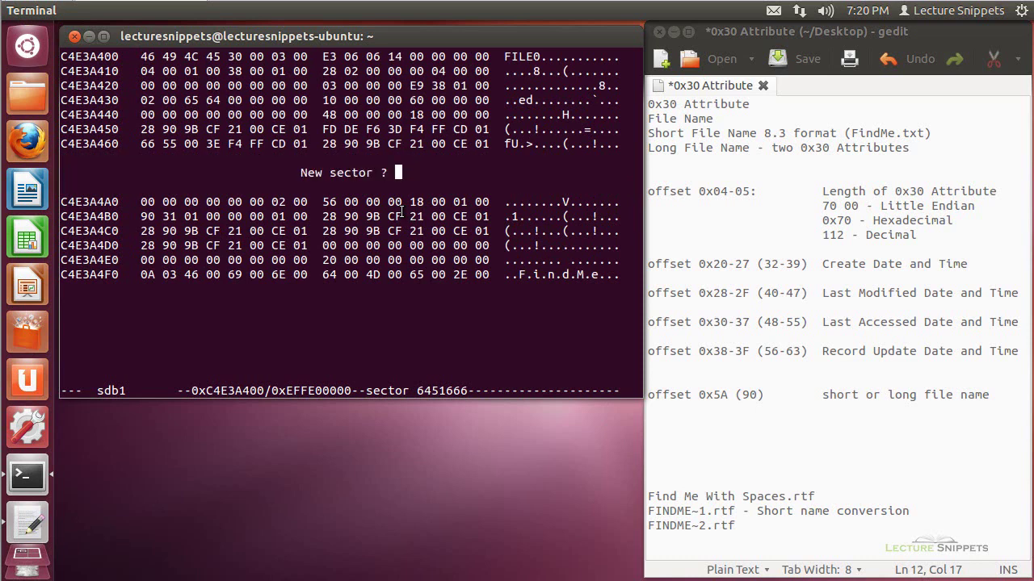
{"action": "type", "text": "6449606"}
{"action": "key", "text": "Return"}
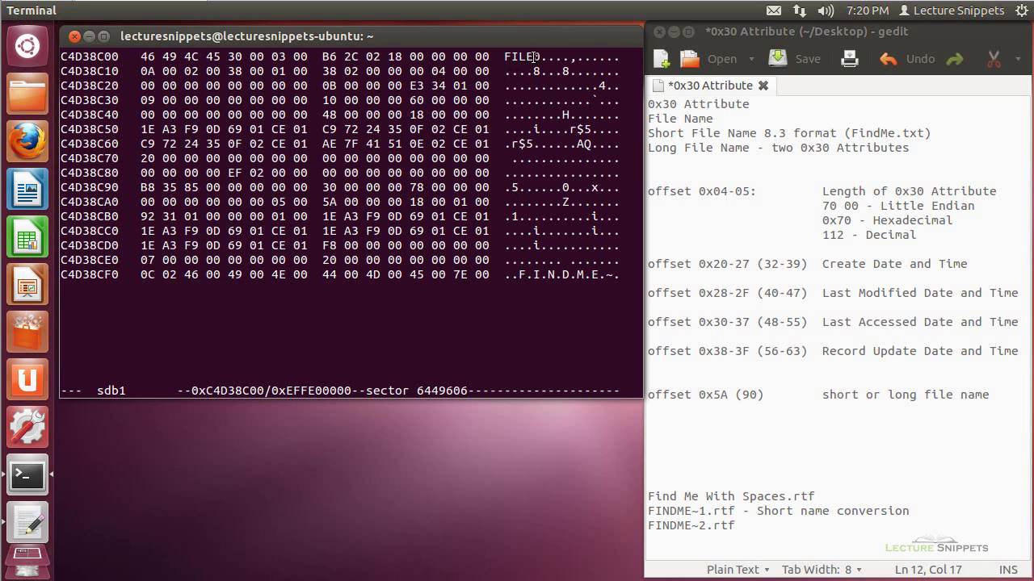
- Mark the short name FINDME and its RTF extension in the text column
{"action": "left_click_drag", "start_coordinate": [518, 274], "coordinate": [607, 274]}
{"action": "left_click", "coordinate": [568, 254]}
{"action": "key", "text": "Page_Down"}
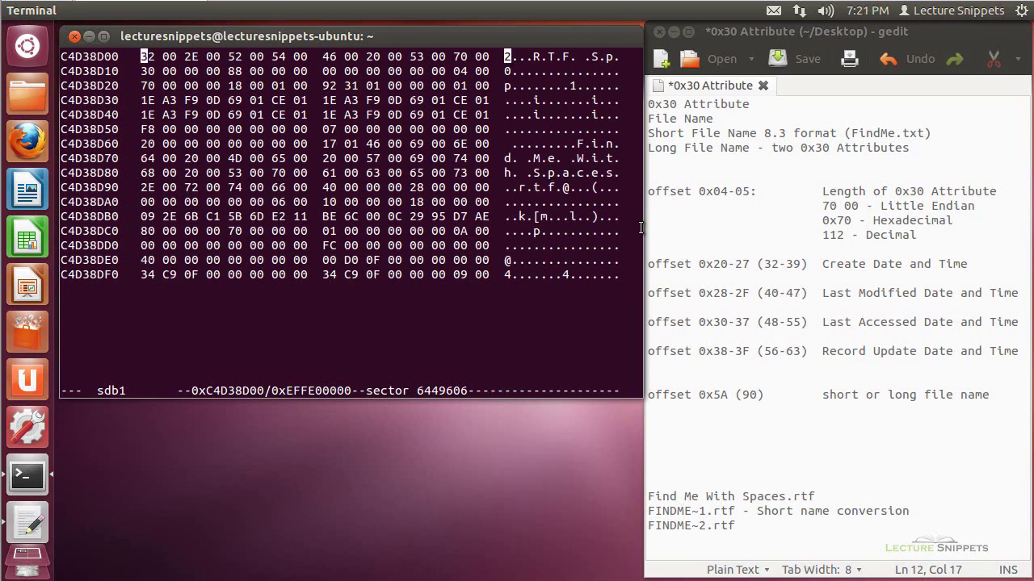
{"action": "left_click_drag", "start_coordinate": [533, 56], "coordinate": [566, 55]}
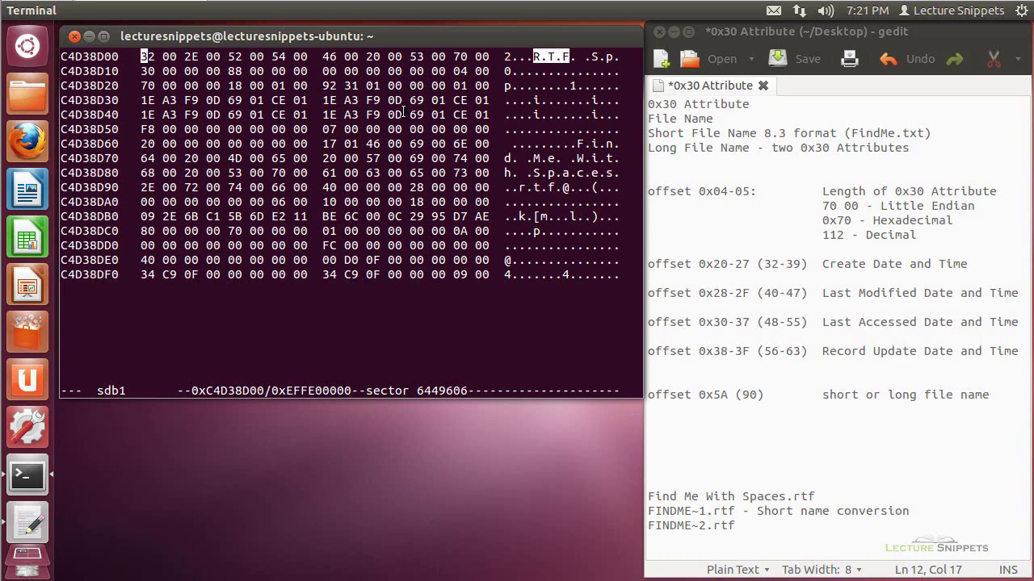
{"action": "key", "text": "Page_Up"}
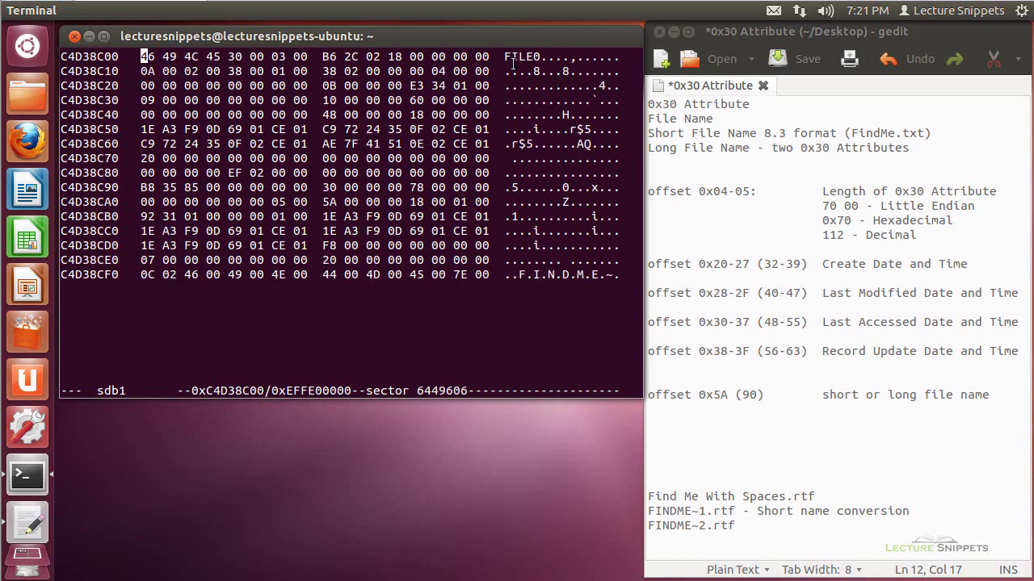
- Copy the record's offset C4D38C00
{"action": "left_click_drag", "start_coordinate": [120, 57], "coordinate": [62, 57]}
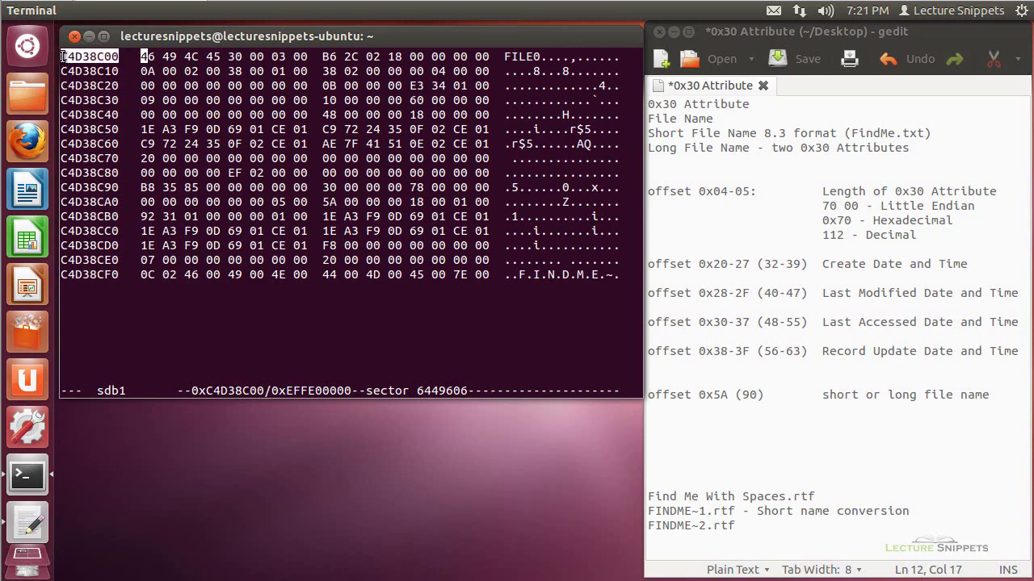
{"action": "right_click", "coordinate": [88, 56]}
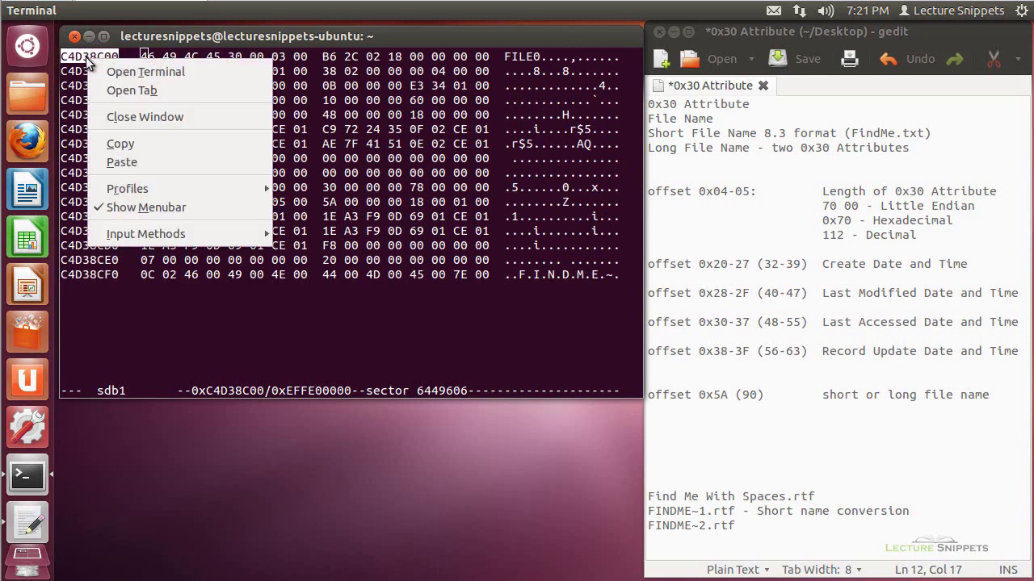
{"action": "left_click", "coordinate": [121, 144]}
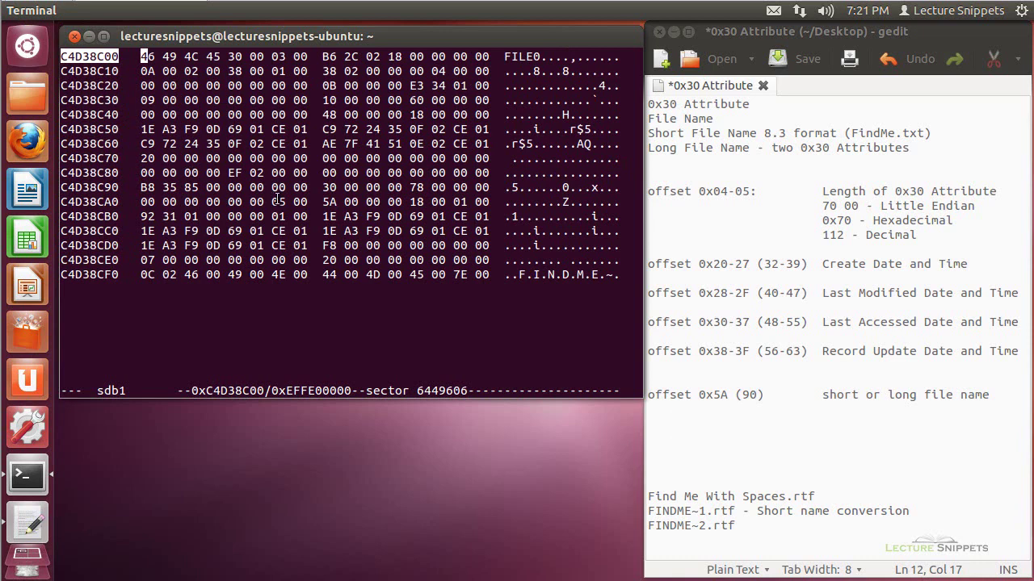
- Quit hexedit, relaunch it with 'sudo hexedit /dev/sdb1', and open the goto prompt
{"action": "key", "text": "ctrl+x"}
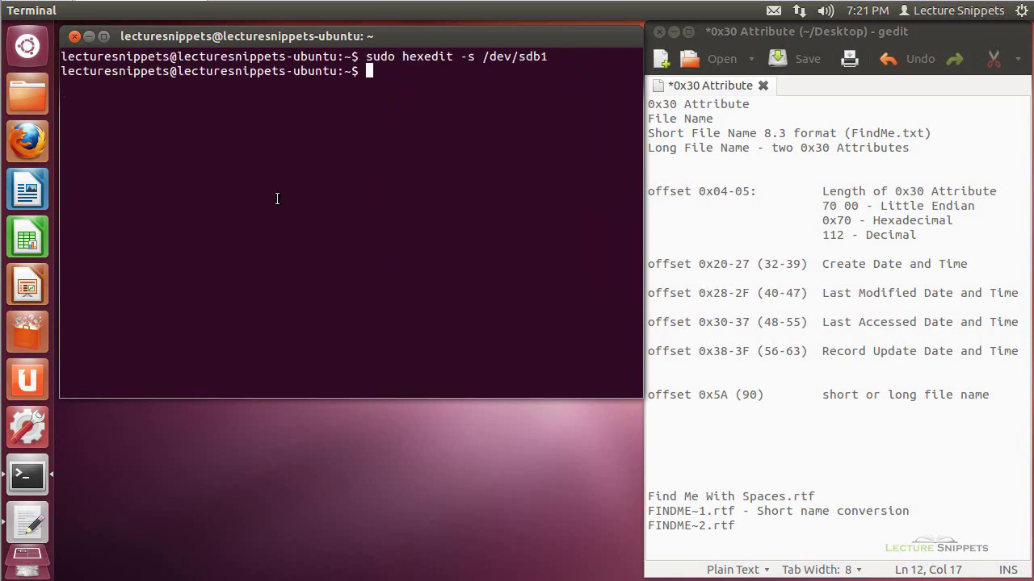
{"action": "type", "text": "sudo hexedit "}
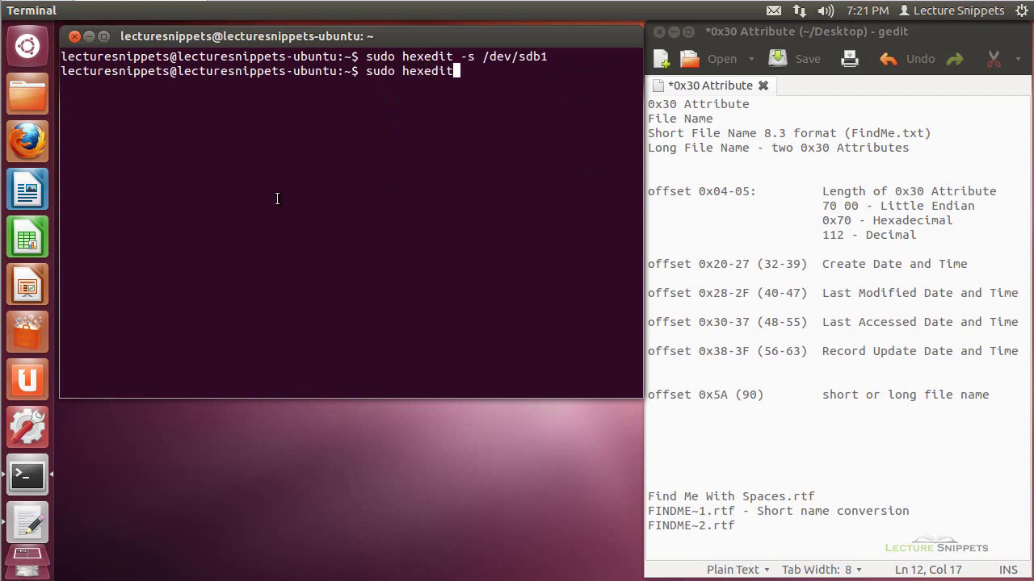
{"action": "type", "text": "/dev/sdb1"}
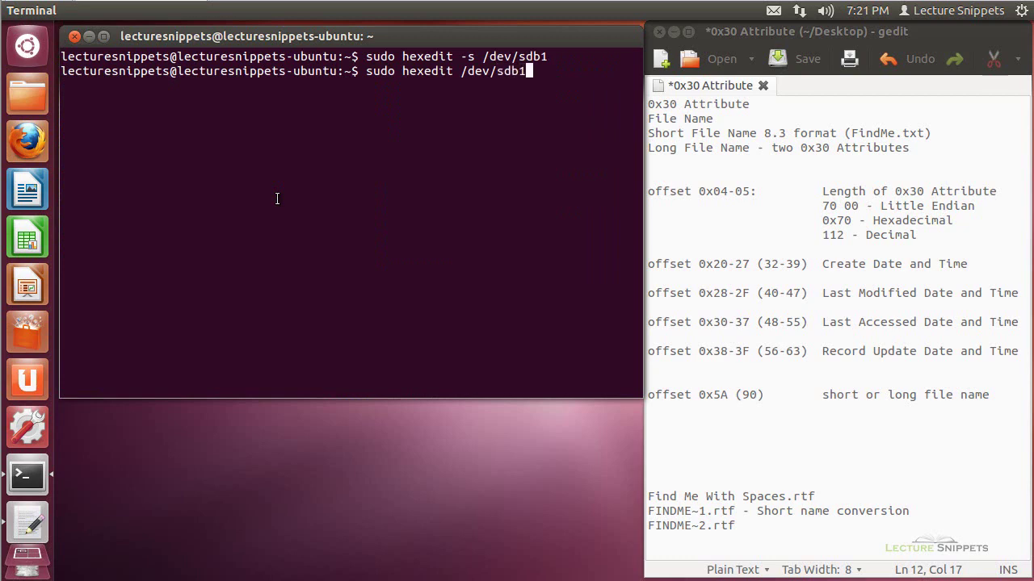
{"action": "key", "text": "Return"}
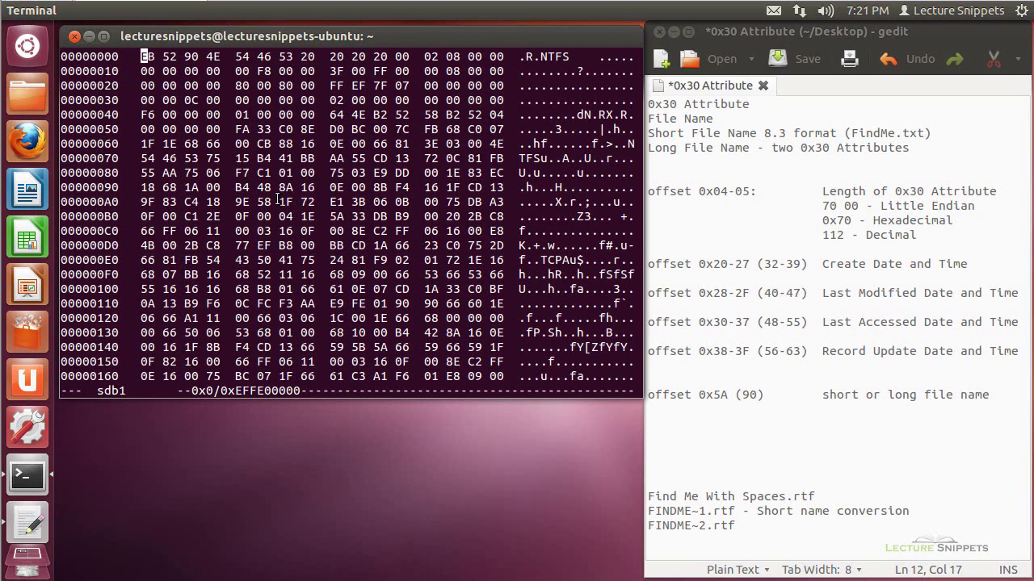
{"action": "key", "text": "Return"}
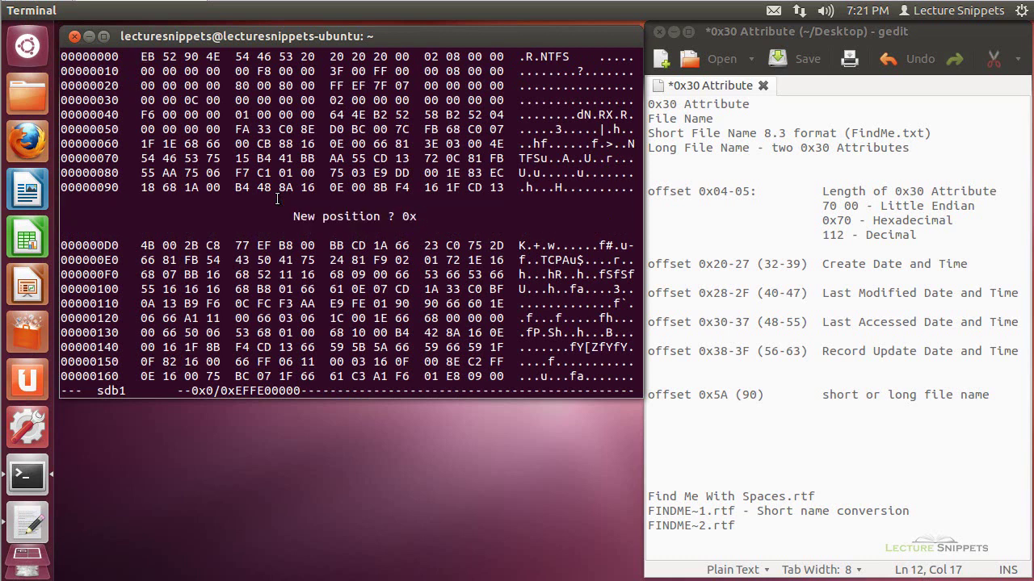
- Paste C4D38C00 into the position prompt and jump to that offset
{"action": "right_click", "coordinate": [428, 215]}
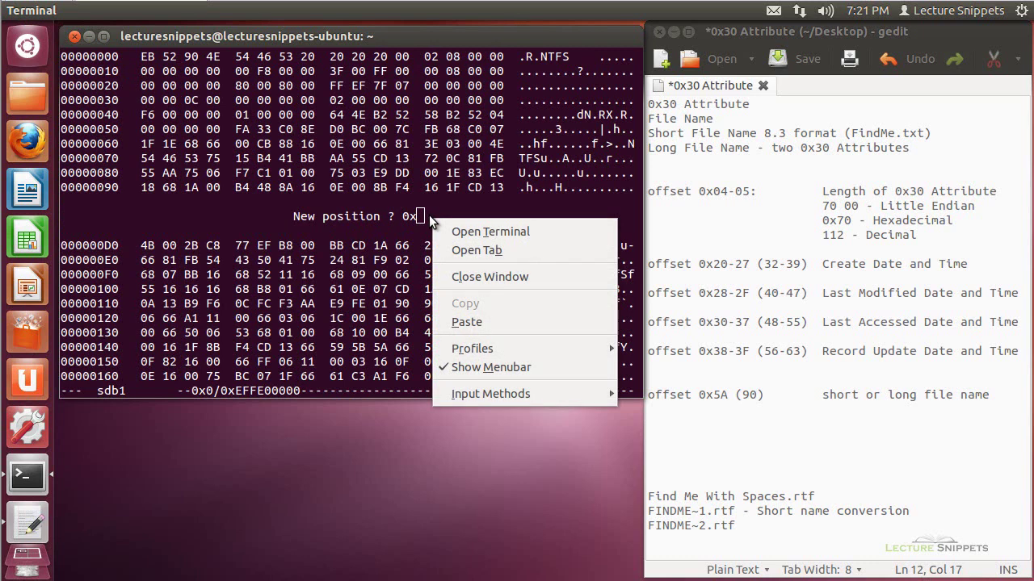
{"action": "left_click", "coordinate": [479, 323]}
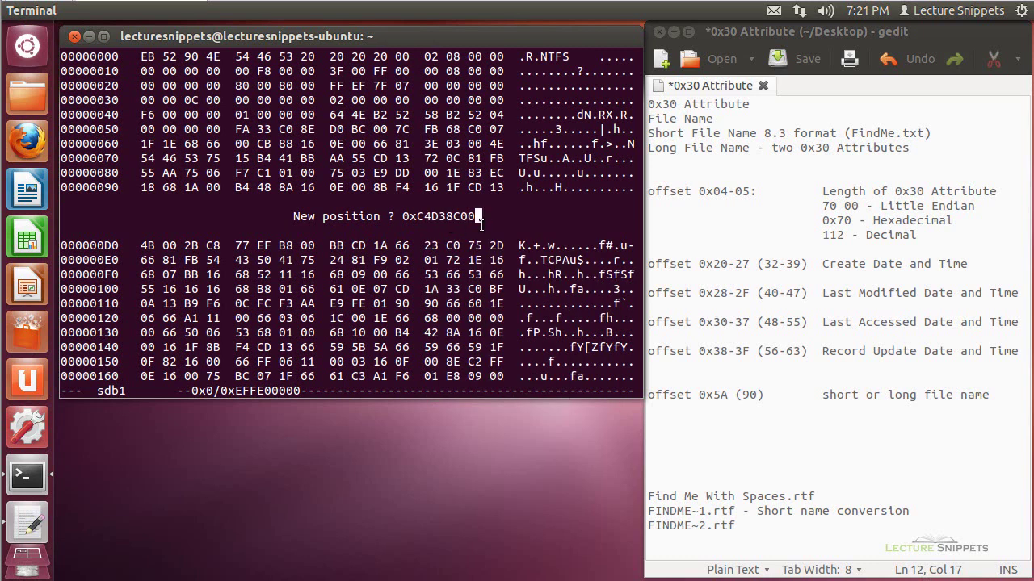
{"action": "key", "text": "Return"}
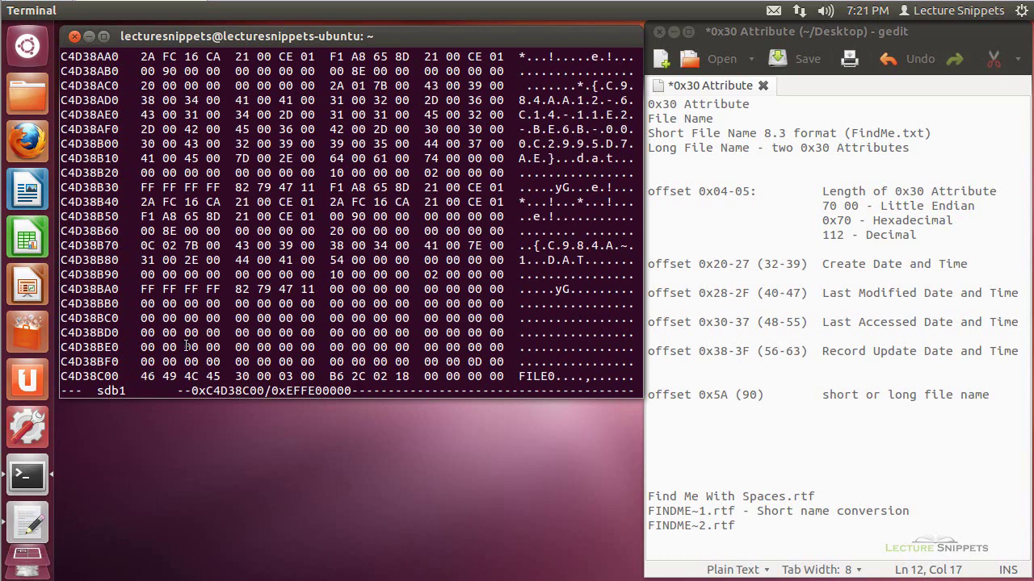
- Scroll down the record and mark the 0x30 attribute from C4D38C98 through row C4D38D00
{"action": "key", "text": "Down"}
{"action": "key", "text": "Down"}
{"action": "key", "text": "Down"}
{"action": "key", "text": "Down"}
{"action": "key", "text": "Down"}
{"action": "key", "text": "Down"}
{"action": "key", "text": "Down"}
{"action": "key", "text": "Down"}
{"action": "key", "text": "Down"}
{"action": "key", "text": "Down"}
{"action": "key", "text": "Down"}
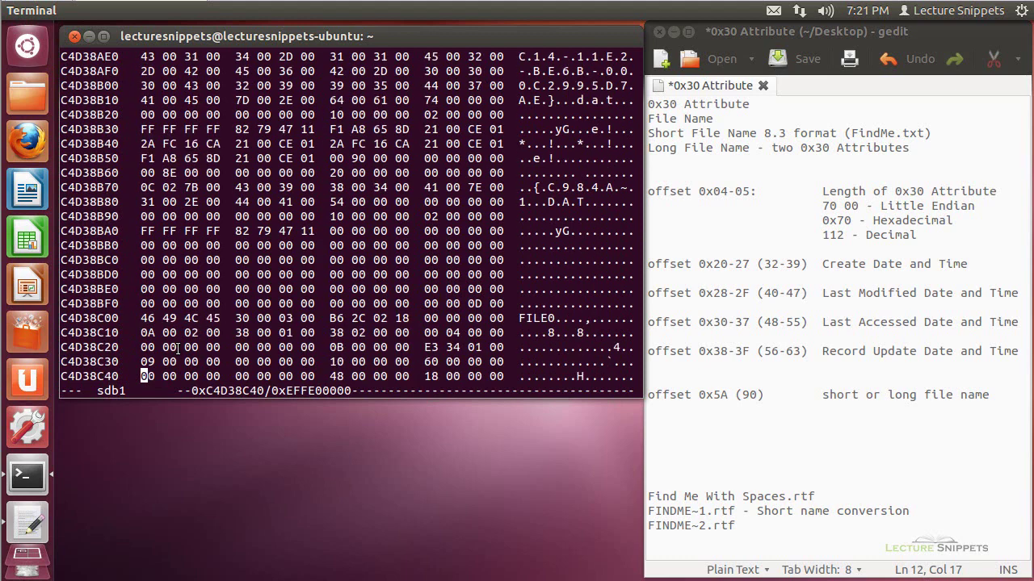
{"action": "key", "text": "Down"}
{"action": "key", "text": "Down"}
{"action": "key", "text": "Down"}
{"action": "key", "text": "Down"}
{"action": "key", "text": "Down"}
{"action": "key", "text": "Down"}
{"action": "key", "text": "Down"}
{"action": "key", "text": "Down"}
{"action": "key", "text": "Down"}
{"action": "key", "text": "Down"}
{"action": "key", "text": "Down"}
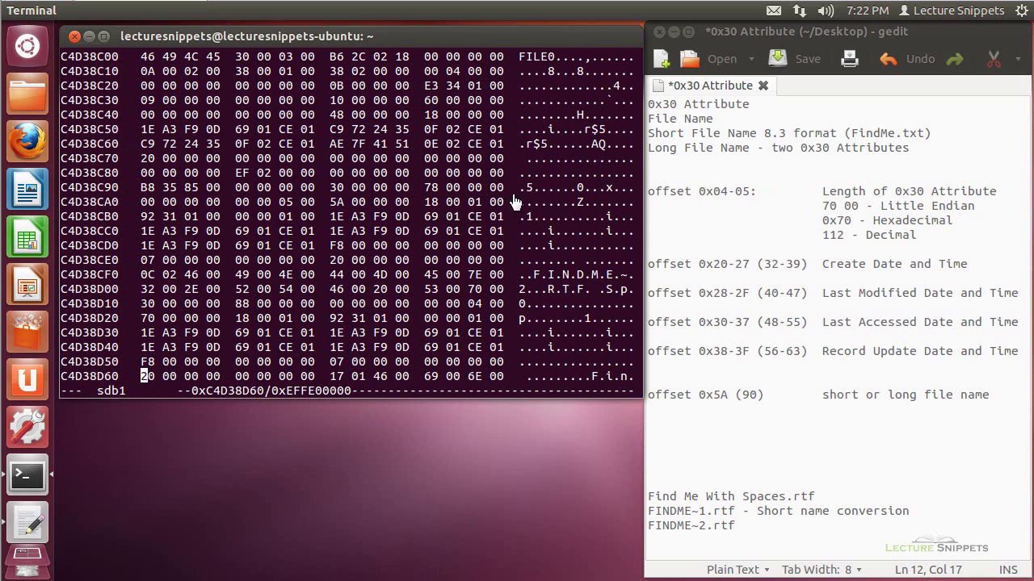
{"action": "left_click_drag", "start_coordinate": [331, 187], "coordinate": [507, 285]}
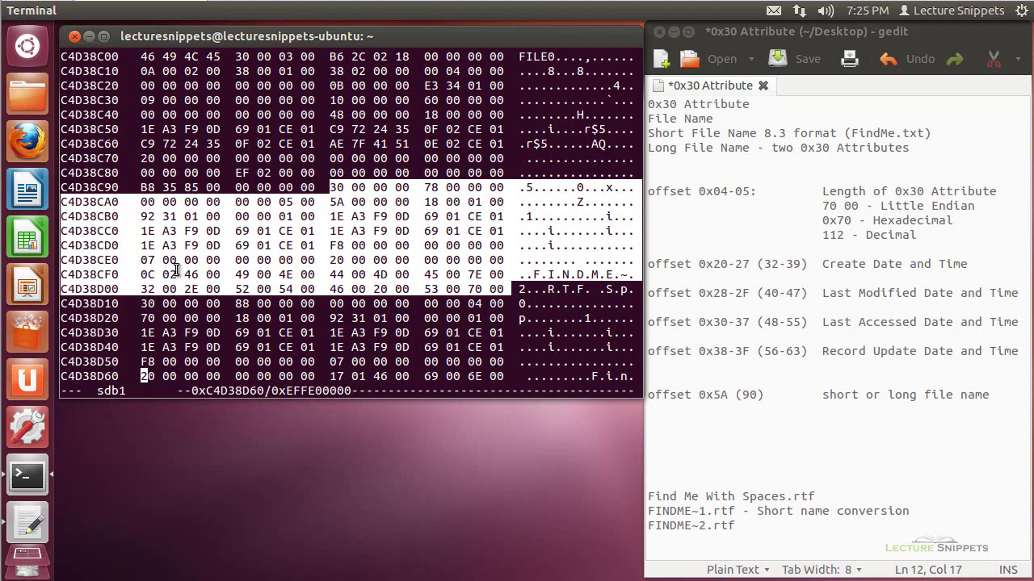
{"action": "key", "text": "Down"}
{"action": "key", "text": "Down"}
{"action": "key", "text": "Down"}
{"action": "key", "text": "Down"}
{"action": "key", "text": "Down"}
{"action": "key", "text": "Down"}
{"action": "key", "text": "Down"}
{"action": "key", "text": "Down"}
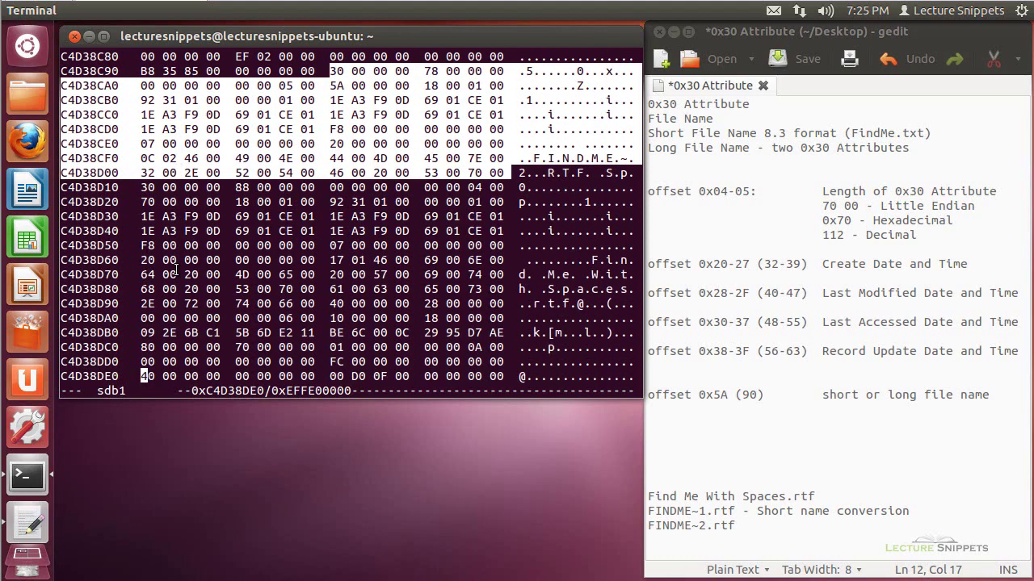
{"action": "key", "text": "Down"}
{"action": "key", "text": "Down"}
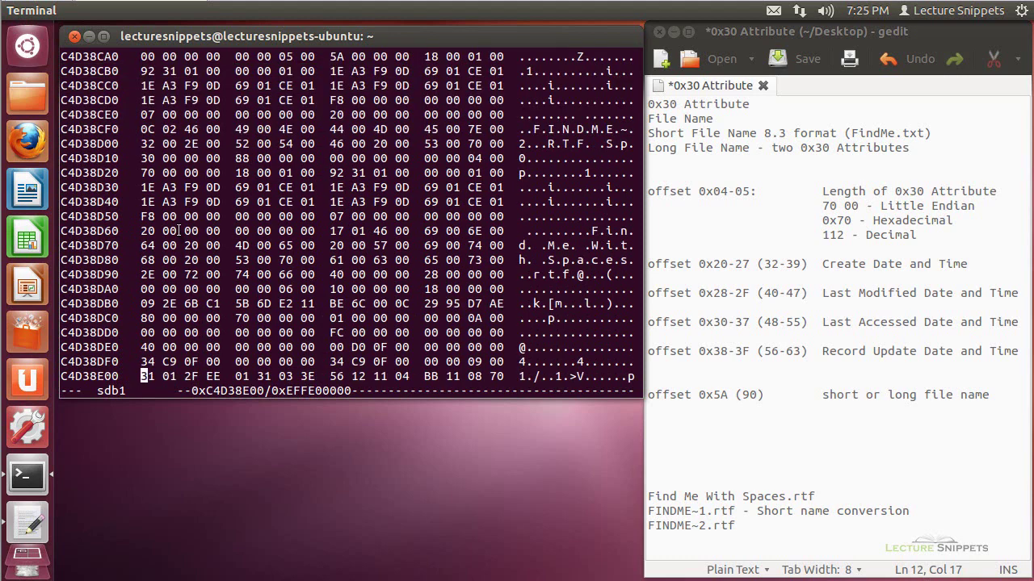
{"action": "left_click_drag", "start_coordinate": [141, 158], "coordinate": [247, 160]}
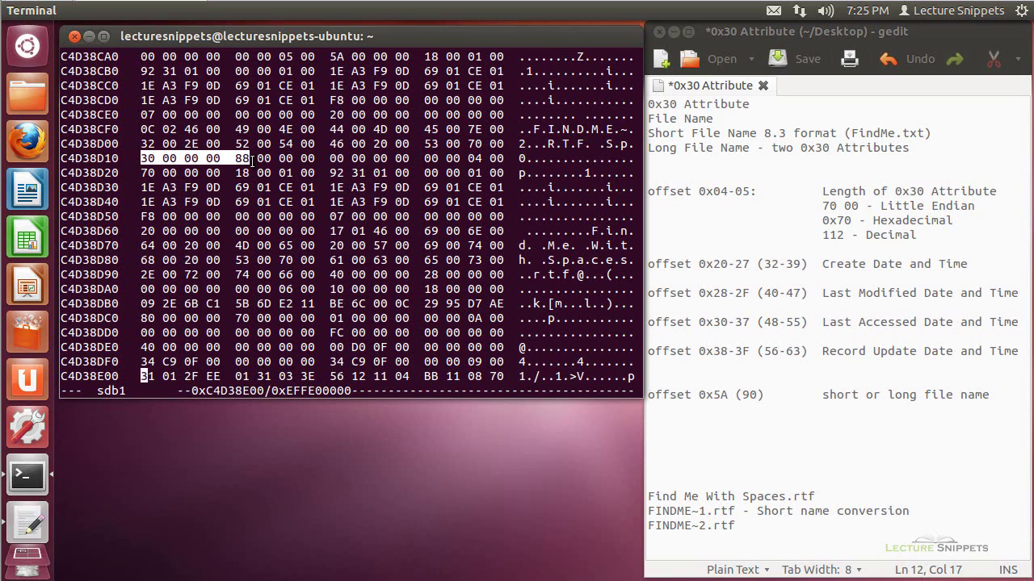
- In the second 0x30 attribute, highlight the long name Find Me With Spaces.rtf, then short name FINDME~2.RTF
{"action": "left_click_drag", "start_coordinate": [252, 160], "coordinate": [314, 274]}
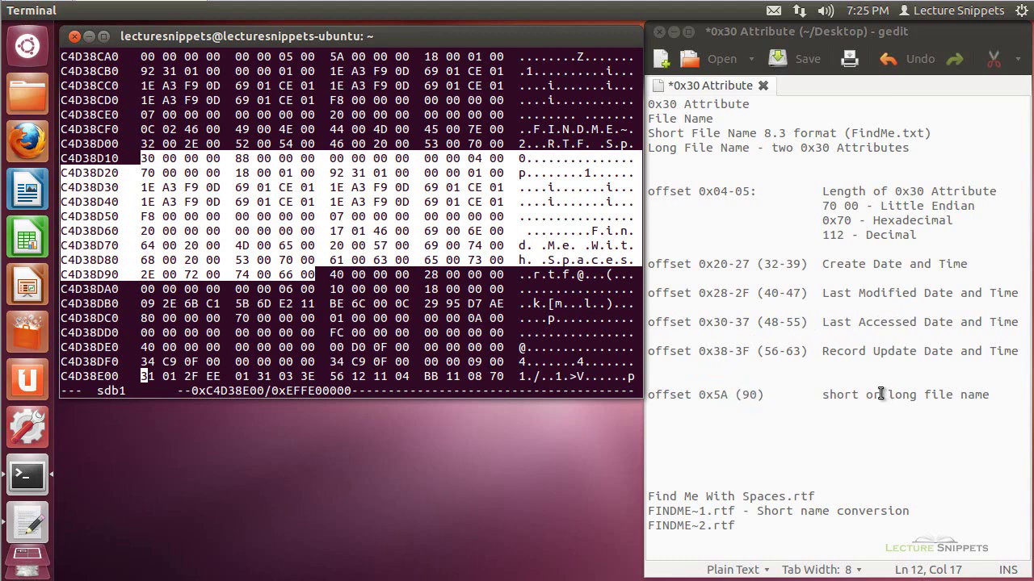
{"action": "left_click", "coordinate": [588, 235]}
{"action": "left_click_drag", "start_coordinate": [593, 230], "coordinate": [573, 273]}
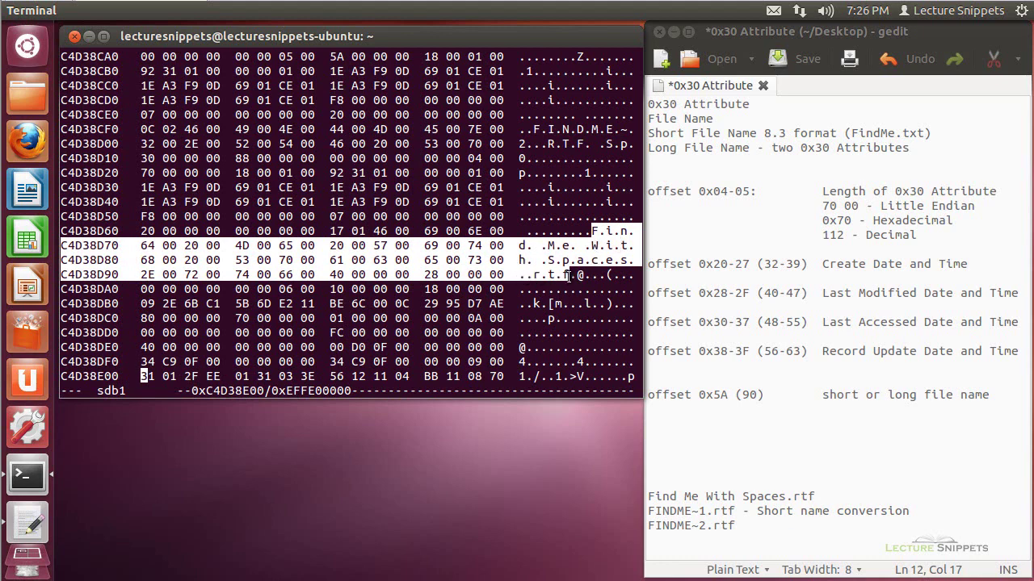
{"action": "scroll", "coordinate": [569, 275], "scroll_direction": "up", "scroll_amount": 2}
{"action": "mouse_move", "coordinate": [534, 129]}
{"action": "left_mouse_down"}
{"action": "mouse_move", "coordinate": [632, 131]}
{"action": "mouse_move", "coordinate": [529, 144]}
{"action": "left_mouse_up"}
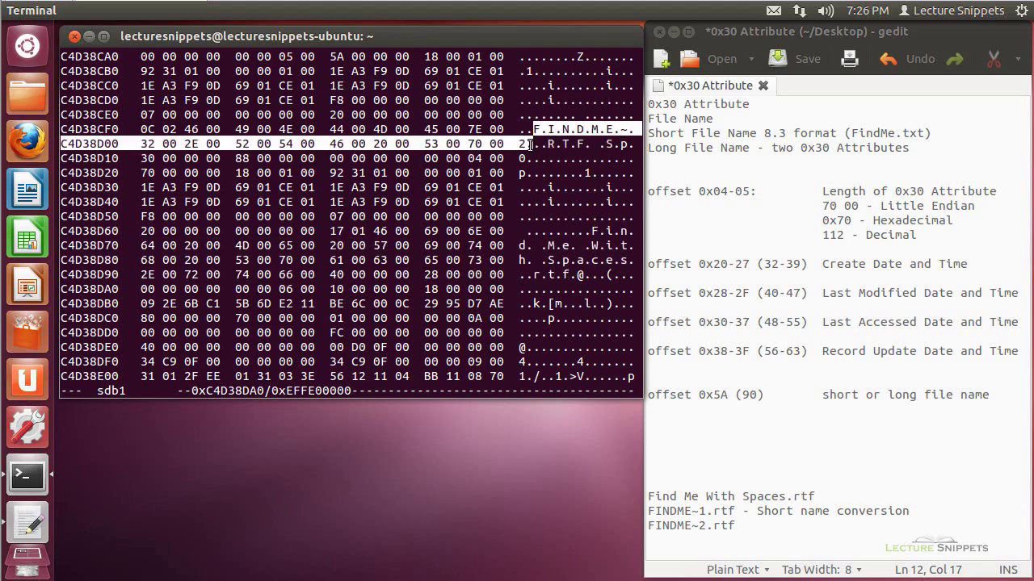